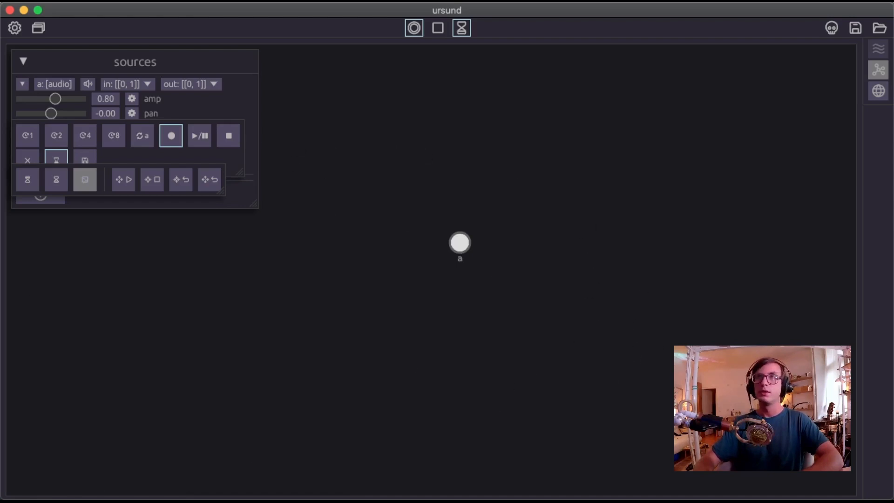
# Move the two overlapping control panels off the sources panel into the empty space below it.
pyautogui.moveTo(103, 180); pyautogui.dragTo(384, 386)
pyautogui.moveTo(159, 181); pyautogui.dragTo(207, 439)
pyautogui.moveTo(389, 383); pyautogui.dragTo(459, 401)
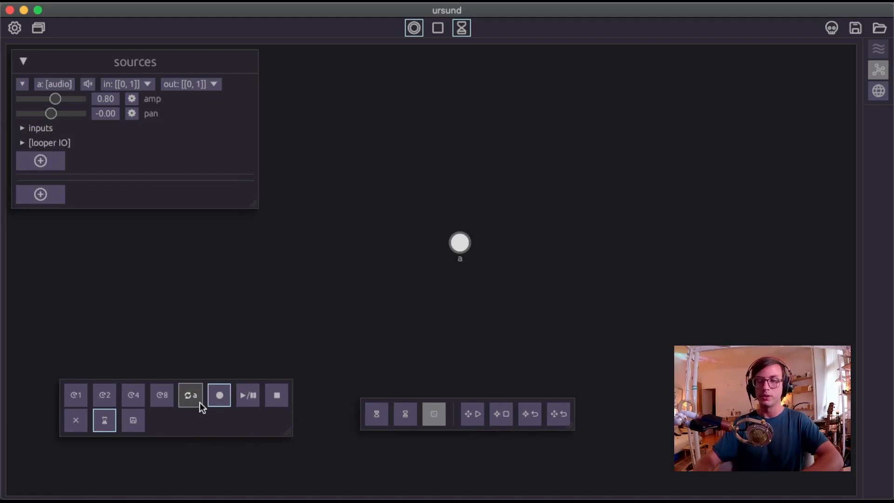
# Enlarge the buttons of both floating control panels and arrange the panels side by side below the node graph.
pyautogui.scroll(5, 244, 421)
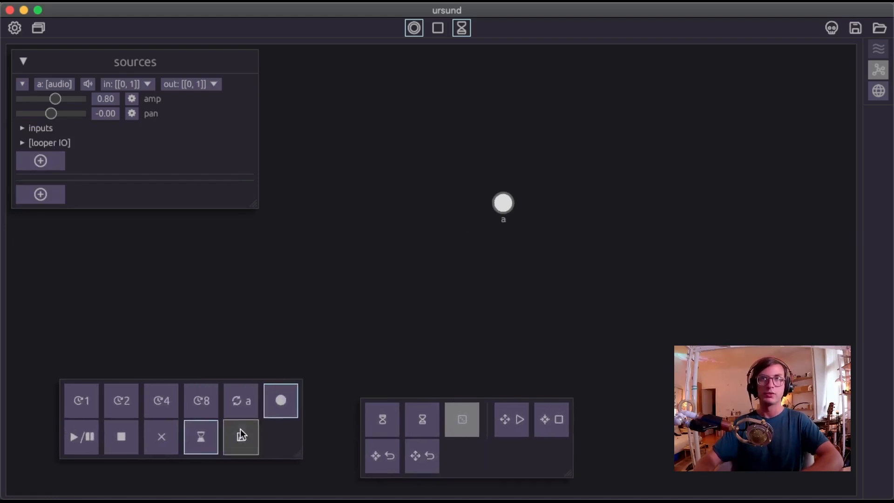
pyautogui.moveTo(236, 466); pyautogui.dragTo(247, 450)
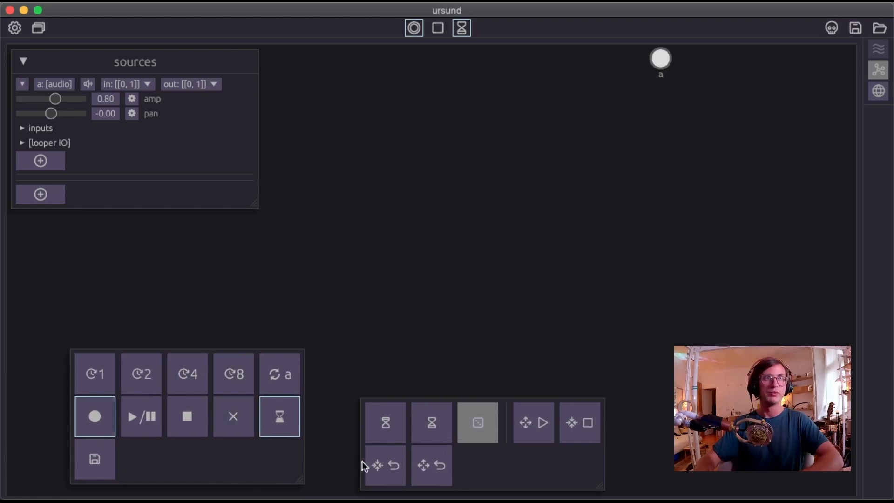
pyautogui.scroll(2, 136, 436)
pyautogui.moveTo(483, 486); pyautogui.dragTo(635, 470)
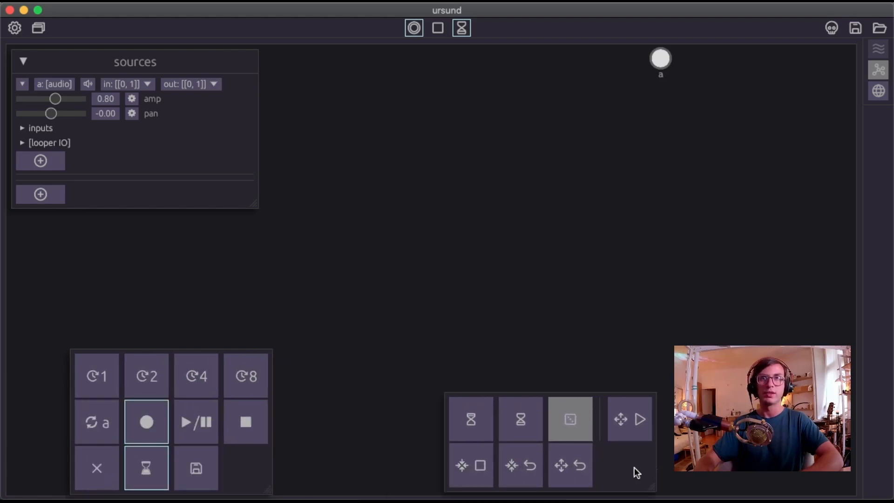
pyautogui.moveTo(241, 472); pyautogui.dragTo(251, 456)
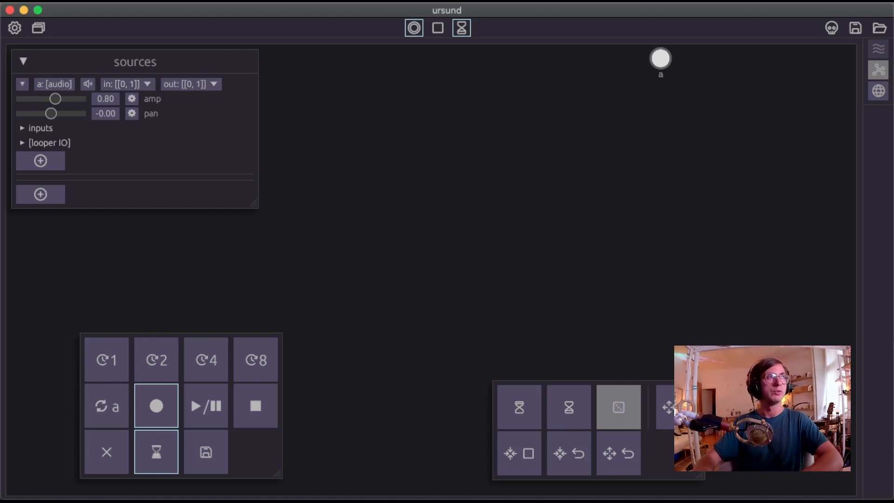
pyautogui.moveTo(639, 477); pyautogui.dragTo(514, 456)
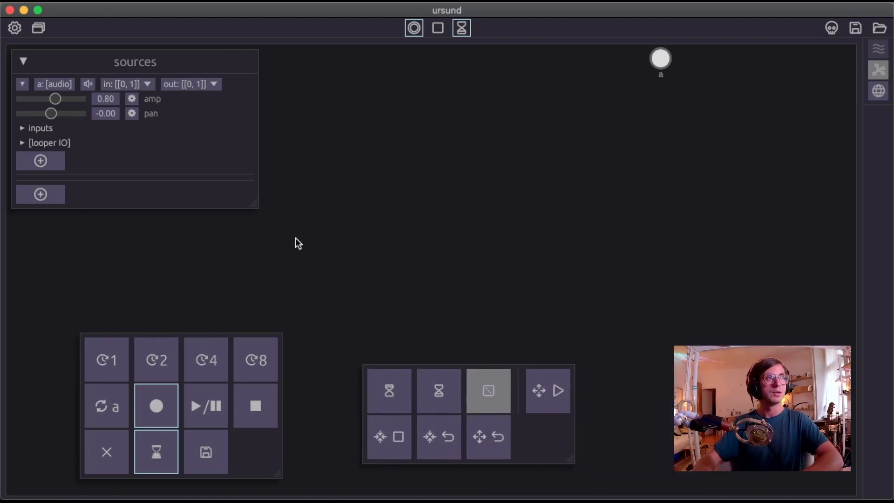
pyautogui.click(148, 84)
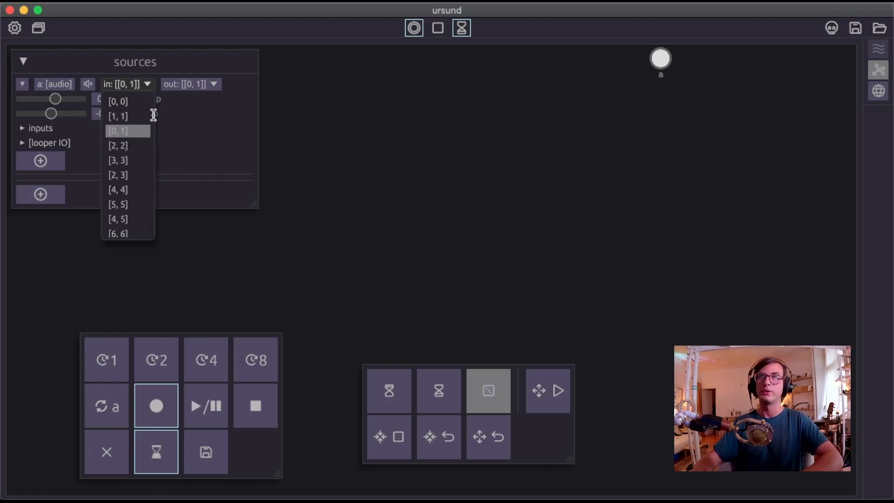
pyautogui.click(137, 83)
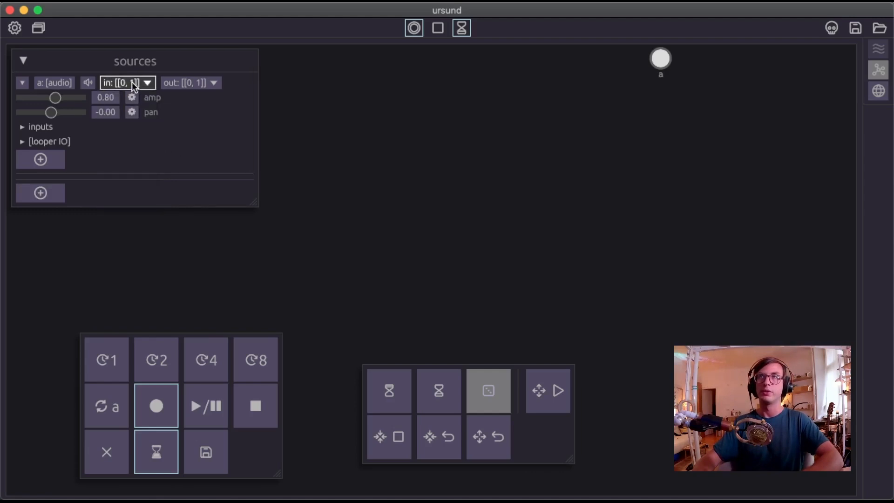
pyautogui.click(132, 82)
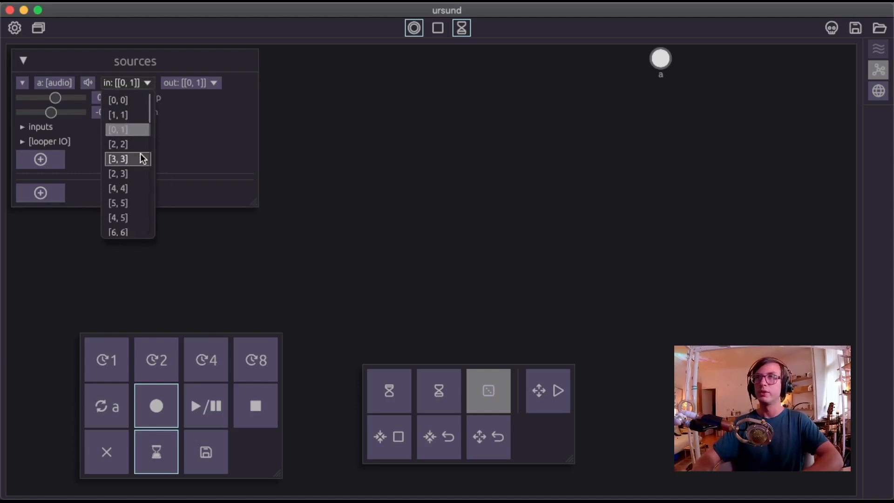
pyautogui.click(238, 148)
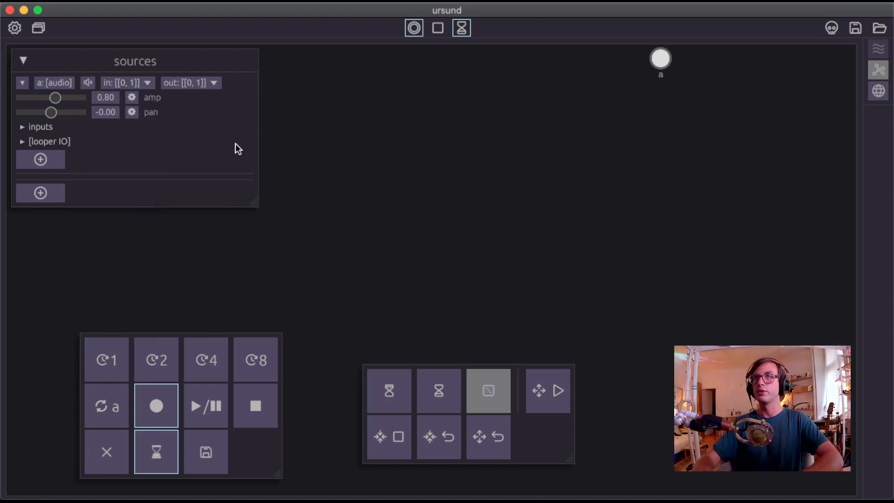
# Nudge the sources panel and set the input channels of audio source a to [6, 6].
pyautogui.moveTo(114, 62); pyautogui.dragTo(117, 63)
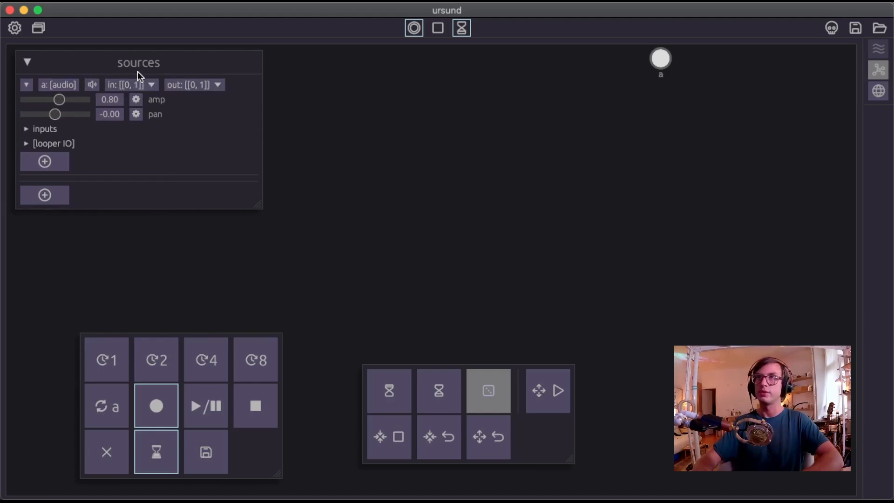
pyautogui.click(142, 85)
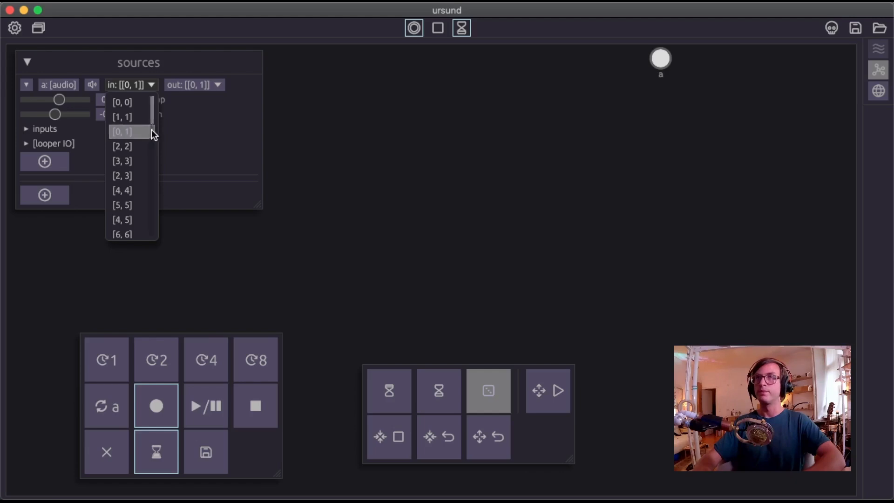
pyautogui.moveTo(152, 118); pyautogui.dragTo(152, 124)
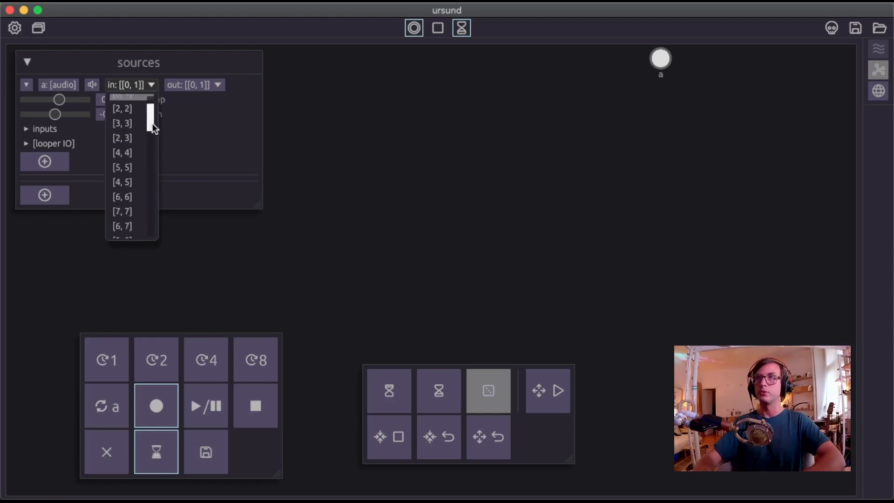
pyautogui.click(130, 198)
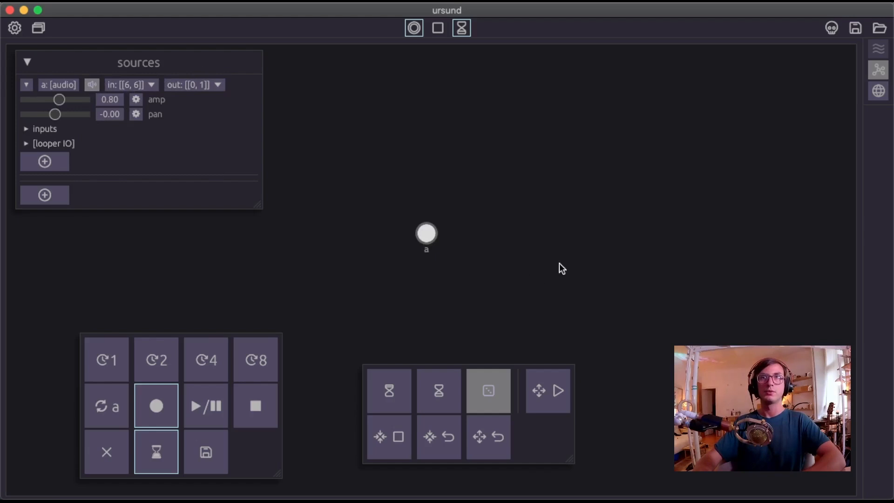
# Add a jpverb effect to audio source a and set its time to 2.95 and its size to 1.55.
pyautogui.click(55, 161)
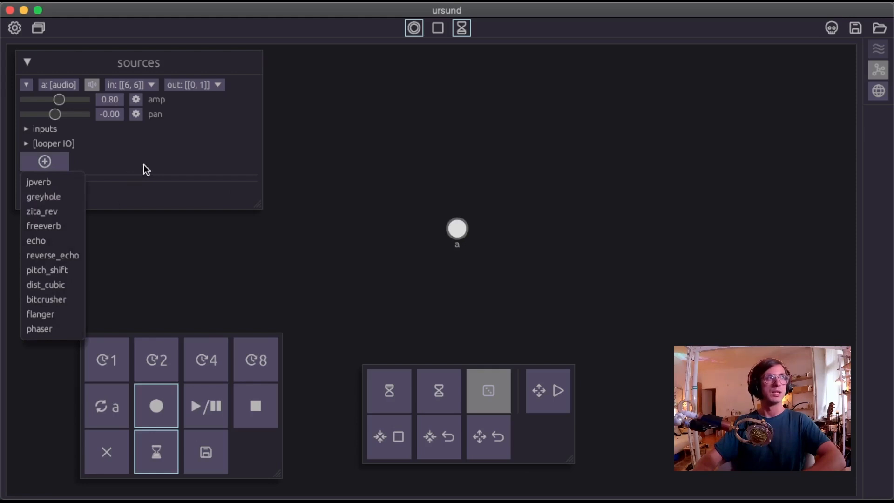
pyautogui.click(25, 163)
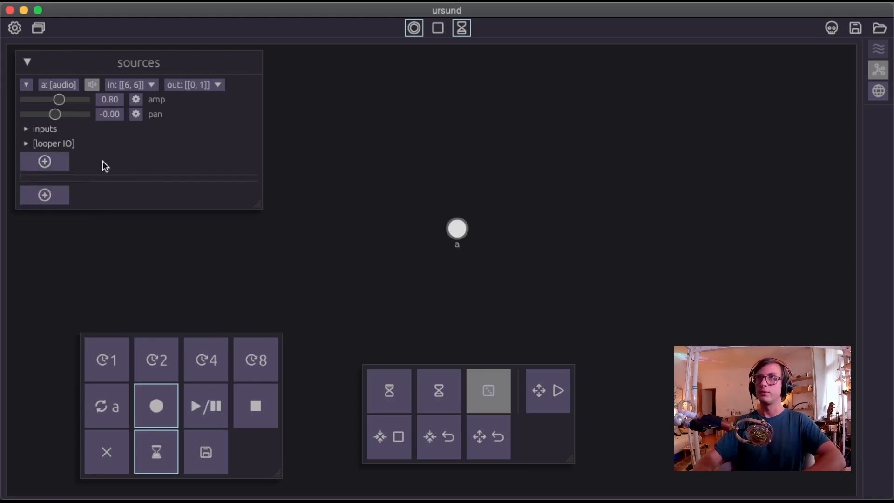
pyautogui.click(54, 163)
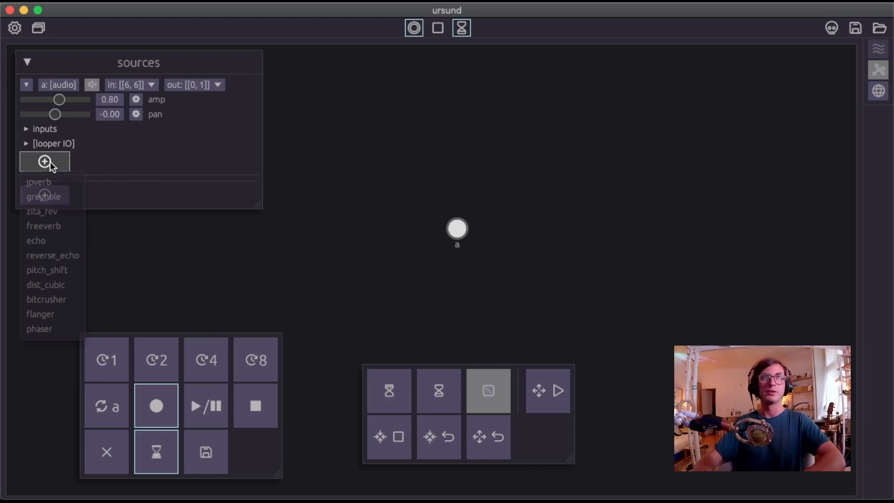
pyautogui.click(54, 185)
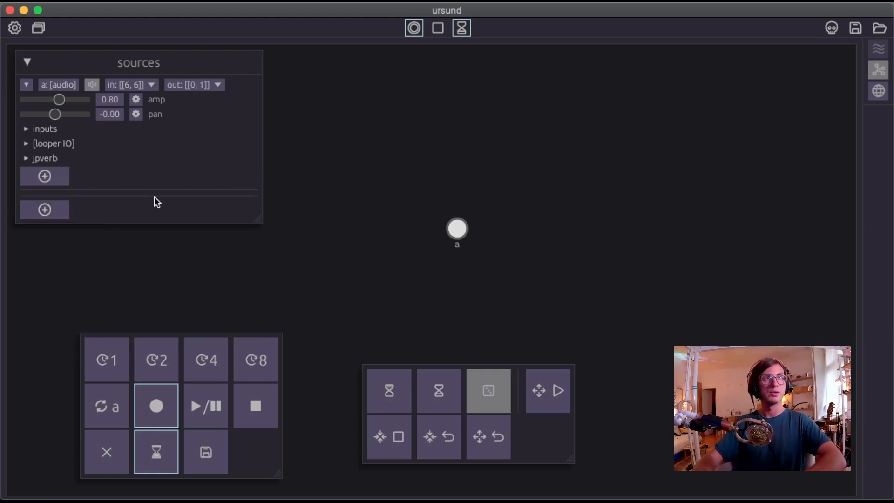
pyautogui.click(50, 157)
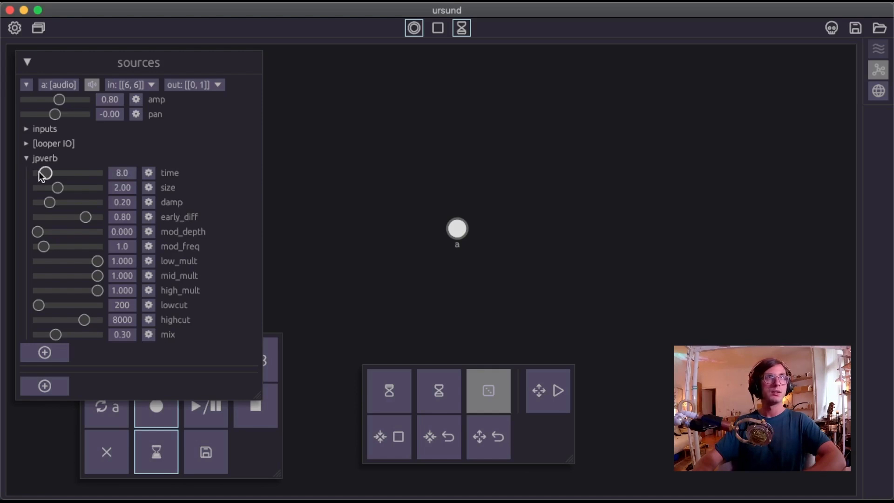
pyautogui.moveTo(42, 172); pyautogui.dragTo(51, 191)
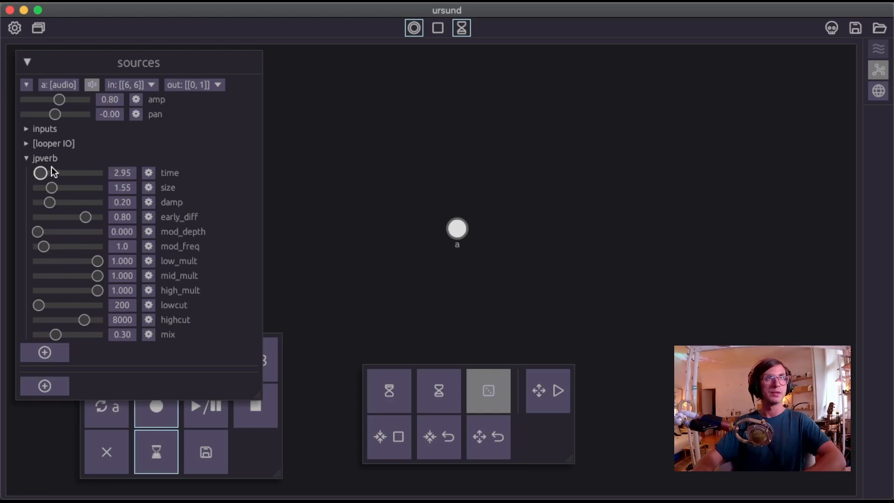
# Start MIDI/OSC learning for the jpverb time parameter, check its input mappings and collapse the jpverb settings.
pyautogui.click(148, 173)
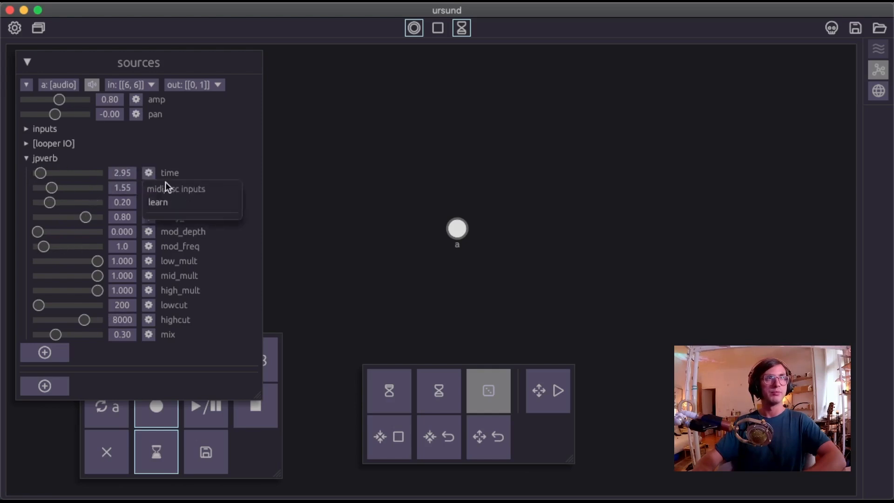
pyautogui.click(167, 202)
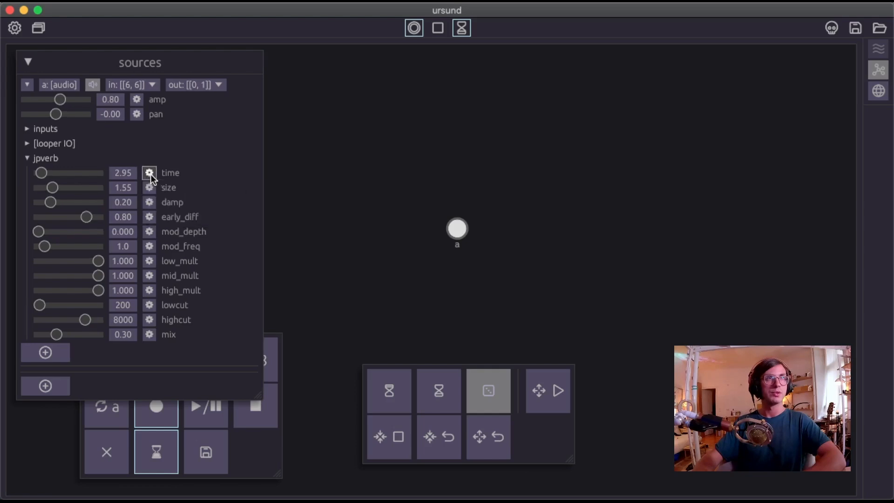
pyautogui.click(150, 173)
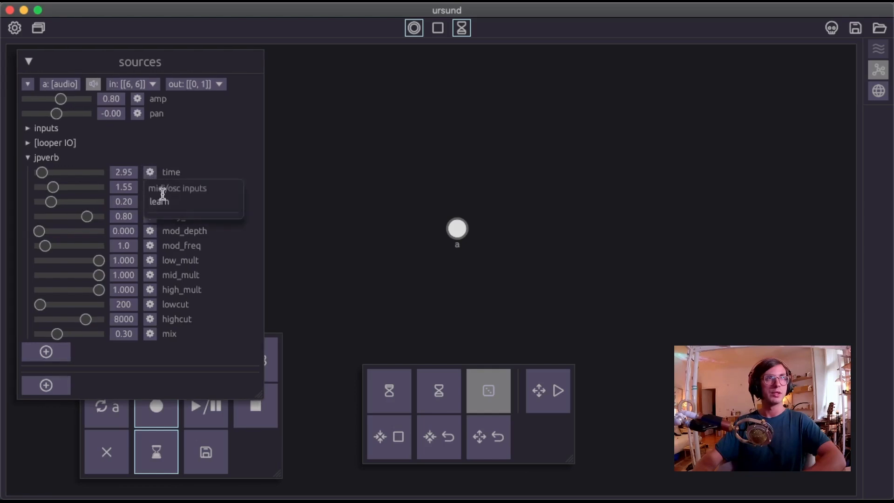
pyautogui.click(208, 159)
pyautogui.click(52, 162)
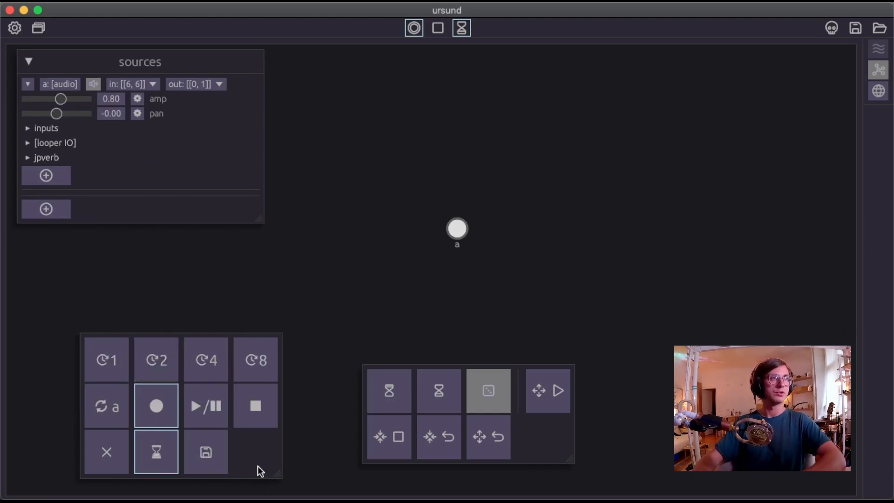
# Shift the looping panel and the hourglass/dice panel slightly rightward, keeping them side by side.
pyautogui.moveTo(257, 464); pyautogui.dragTo(263, 462)
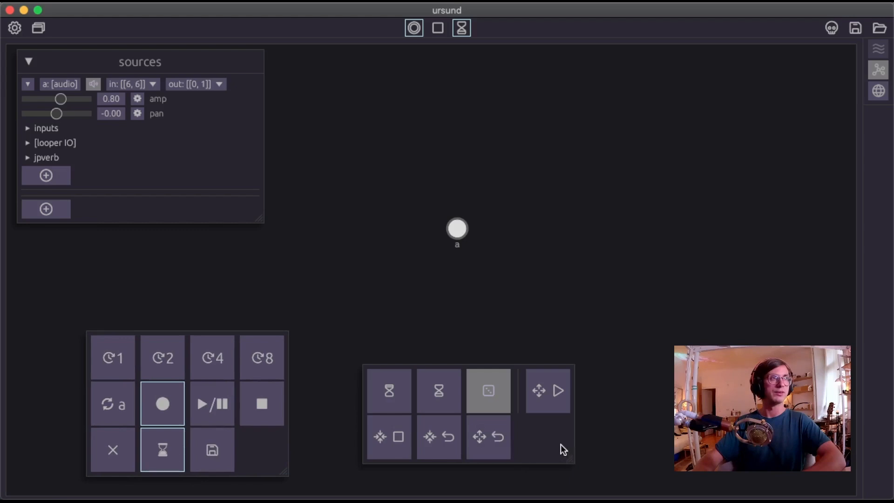
pyautogui.moveTo(560, 444); pyautogui.dragTo(623, 445)
pyautogui.moveTo(250, 452); pyautogui.dragTo(274, 446)
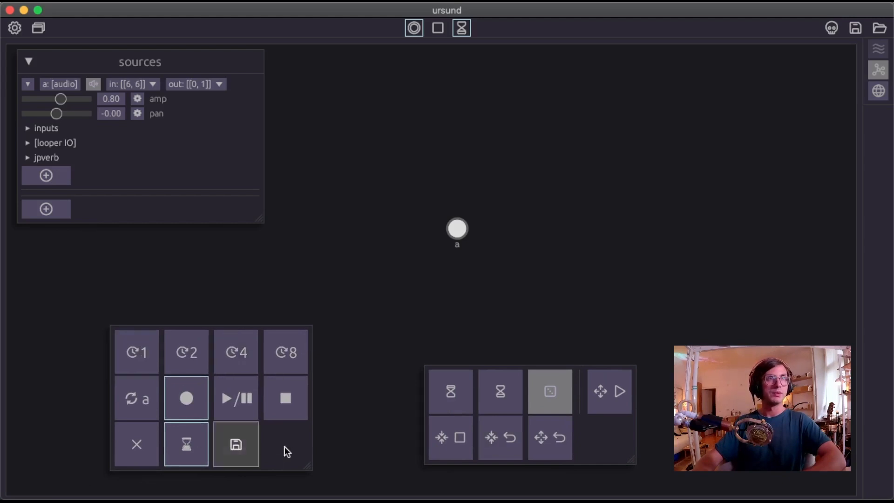
# Record layered loops from source a, end the loop recording, and retroactively loop the past 2 bars.
pyautogui.click(145, 403)
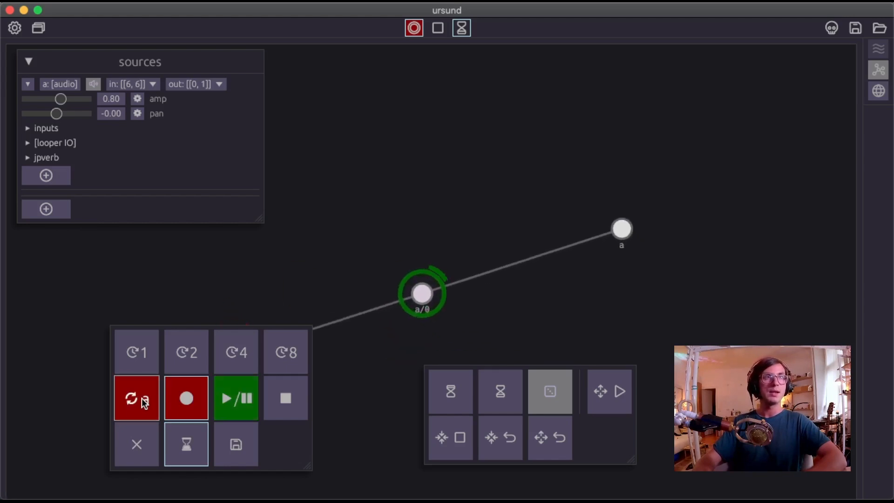
pyautogui.click(177, 411)
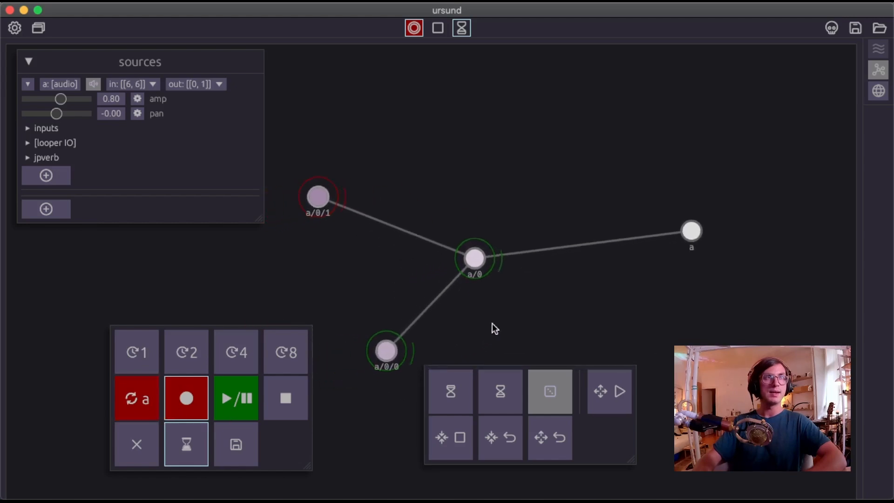
pyautogui.click(142, 404)
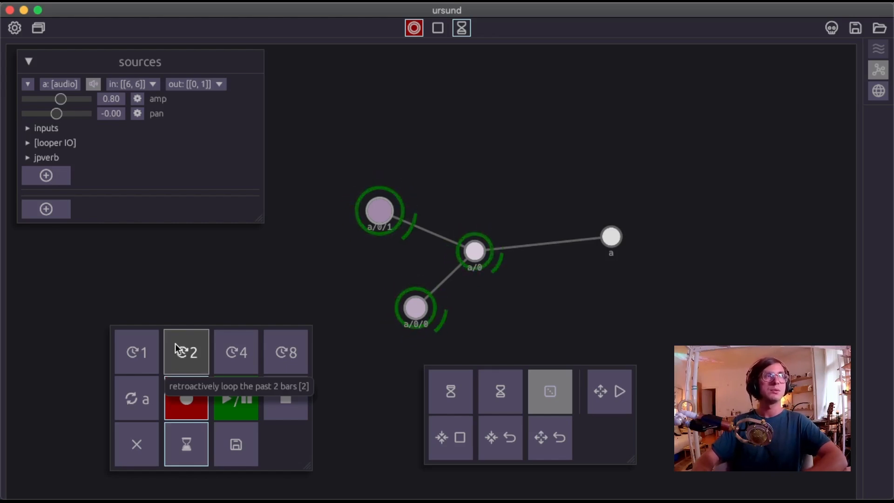
pyautogui.click(191, 353)
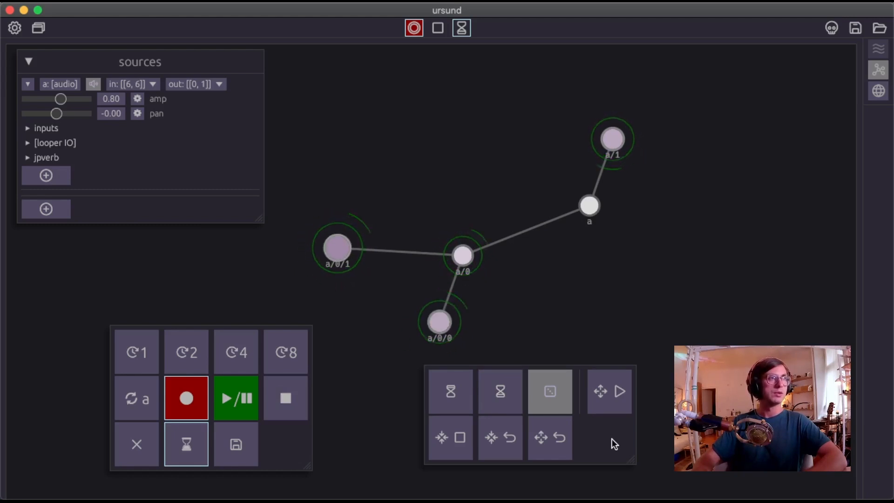
# Widen and reposition the hourglass/dice panel, and select its first hourglass mode.
pyautogui.moveTo(612, 439); pyautogui.dragTo(588, 445)
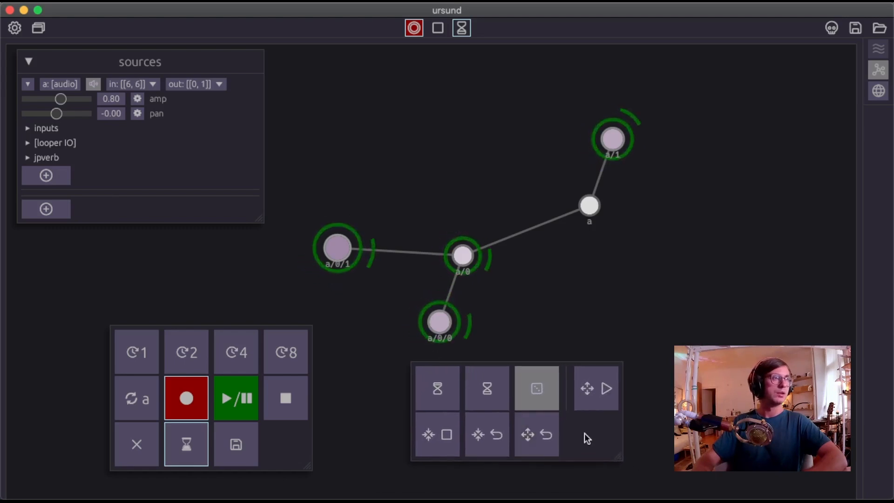
pyautogui.click(447, 403)
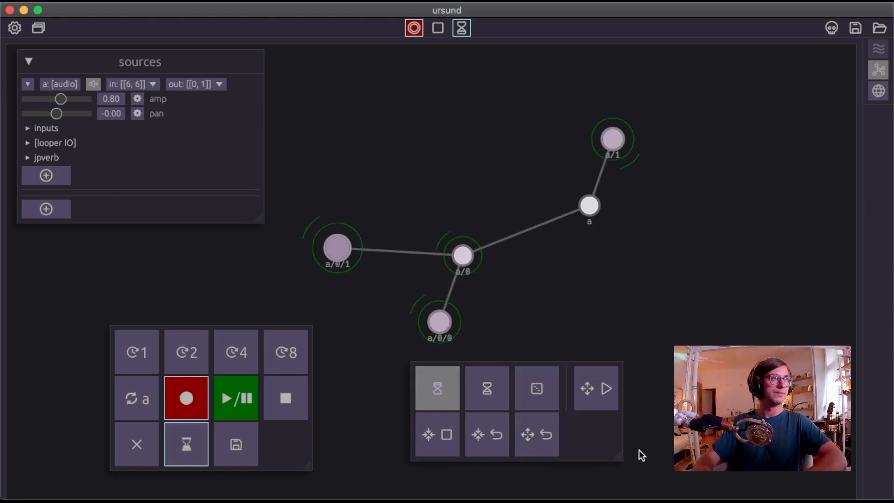
pyautogui.moveTo(618, 452); pyautogui.dragTo(668, 450)
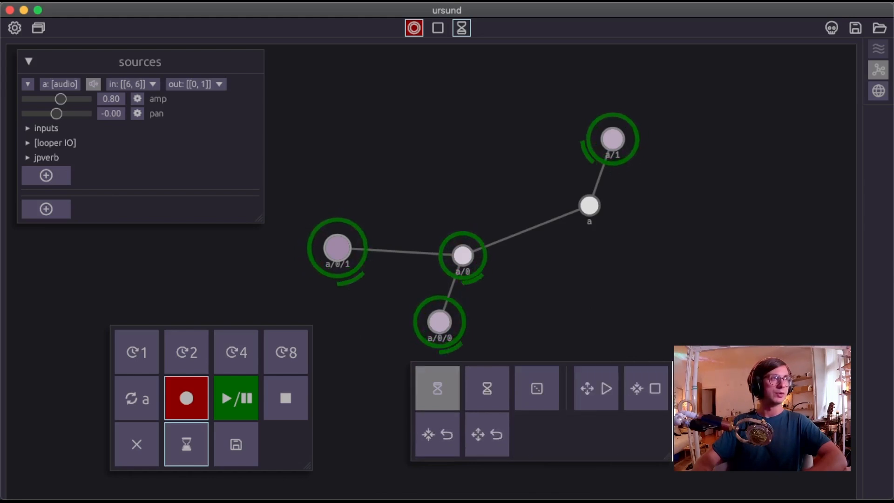
pyautogui.moveTo(608, 450); pyautogui.dragTo(431, 422)
pyautogui.click(434, 399)
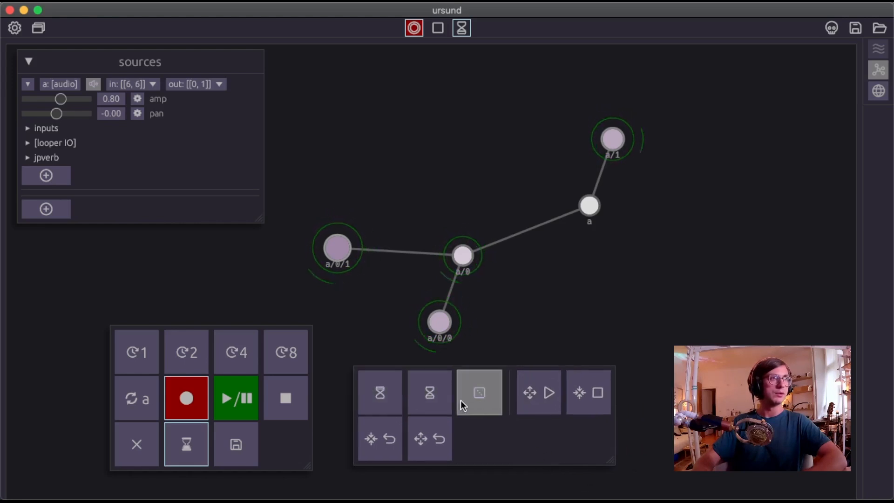
pyautogui.click(365, 398)
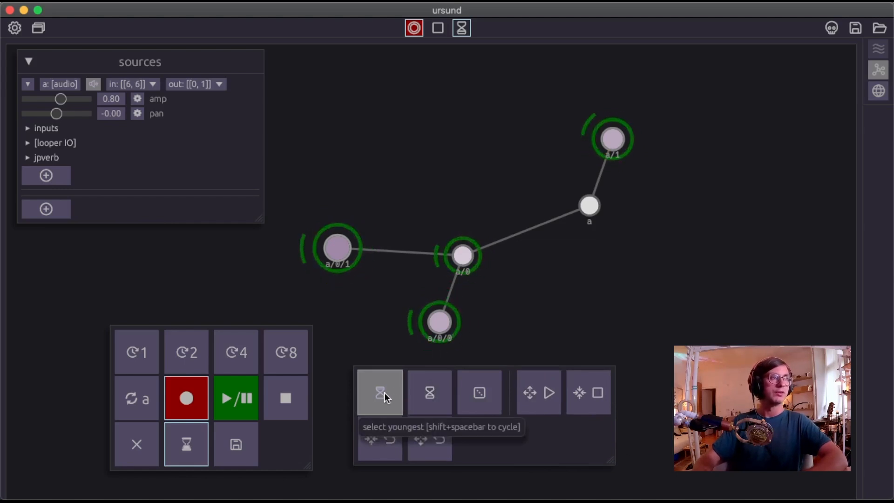
# Stop loops inwards and start them outwards in the first hourglass mode, and repeat both actions in the second hourglass mode.
pyautogui.click(599, 394)
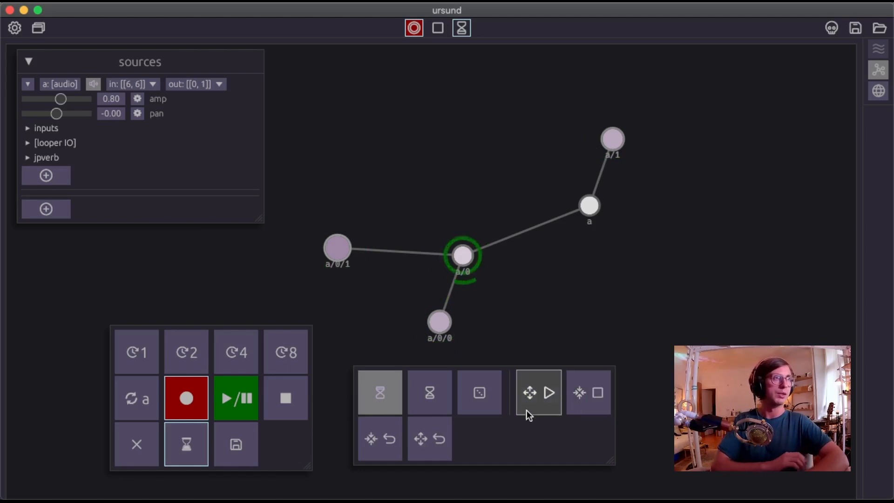
pyautogui.click(549, 396)
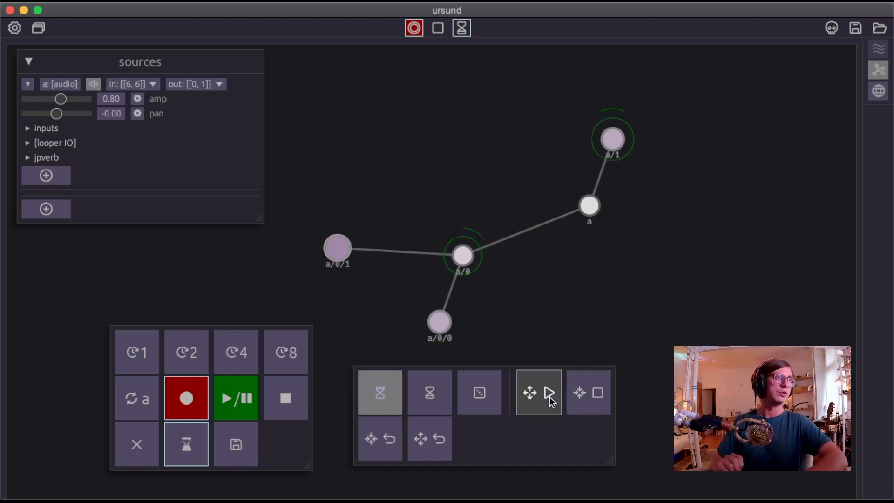
pyautogui.click(437, 404)
pyautogui.click(598, 405)
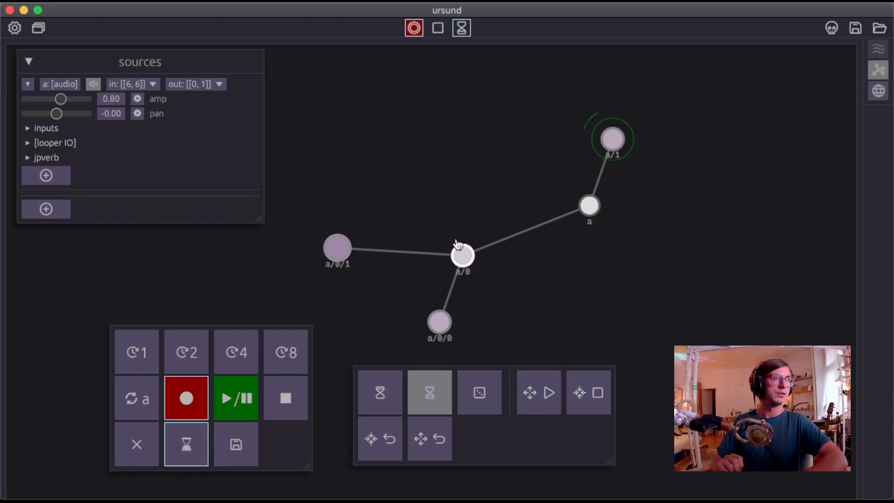
pyautogui.click(558, 408)
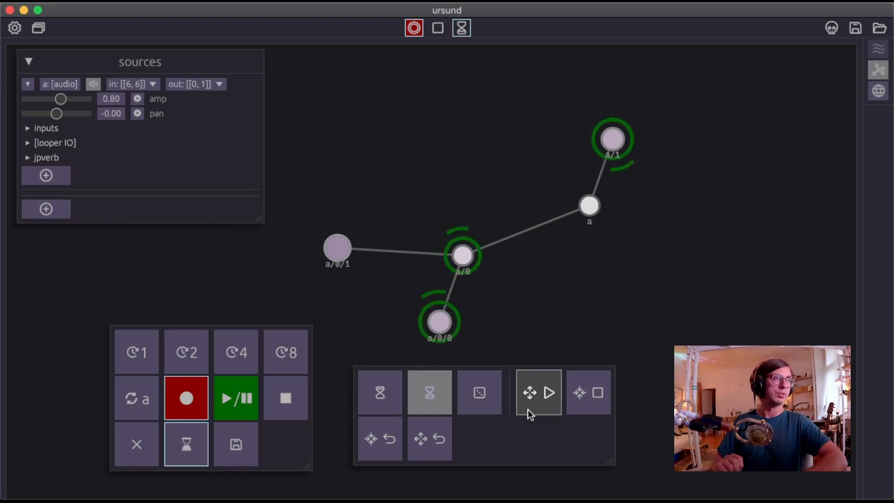
# Switch to the dice mode and alternately start loops outwards and stop them inwards, ending with all loops stopped.
pyautogui.click(484, 402)
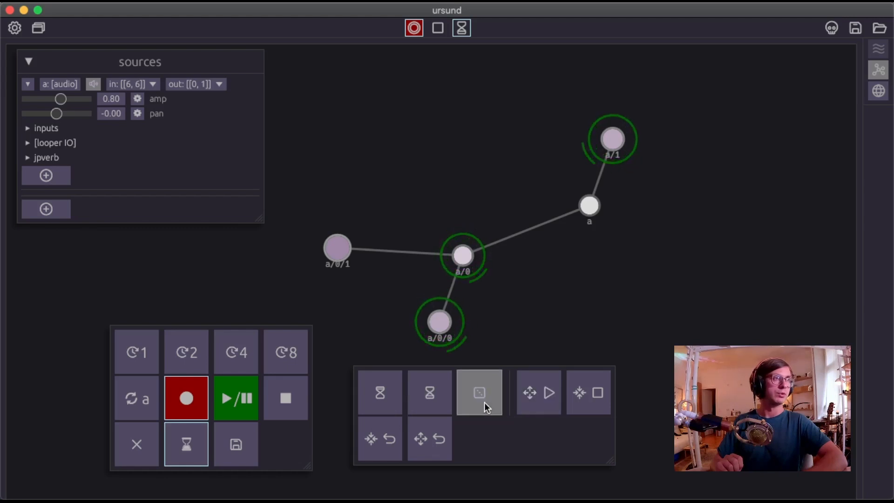
pyautogui.click(531, 400)
pyautogui.click(570, 401)
pyautogui.click(547, 398)
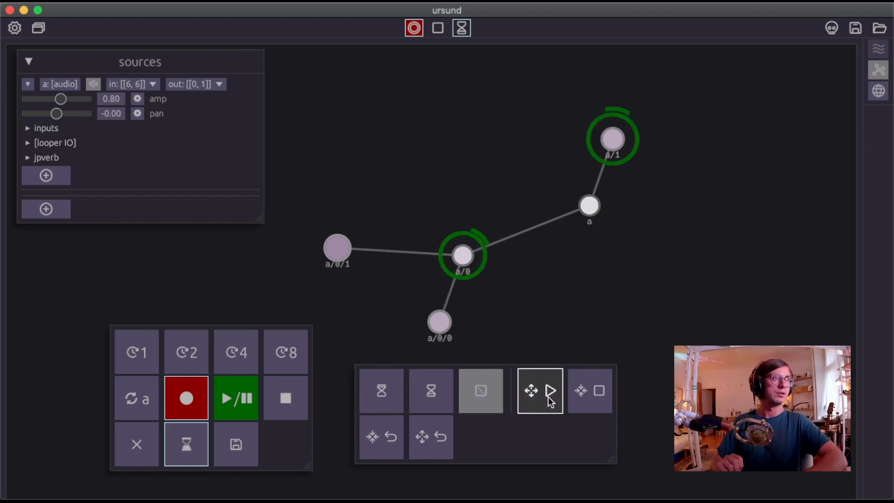
pyautogui.click(589, 396)
pyautogui.click(553, 396)
pyautogui.click(589, 394)
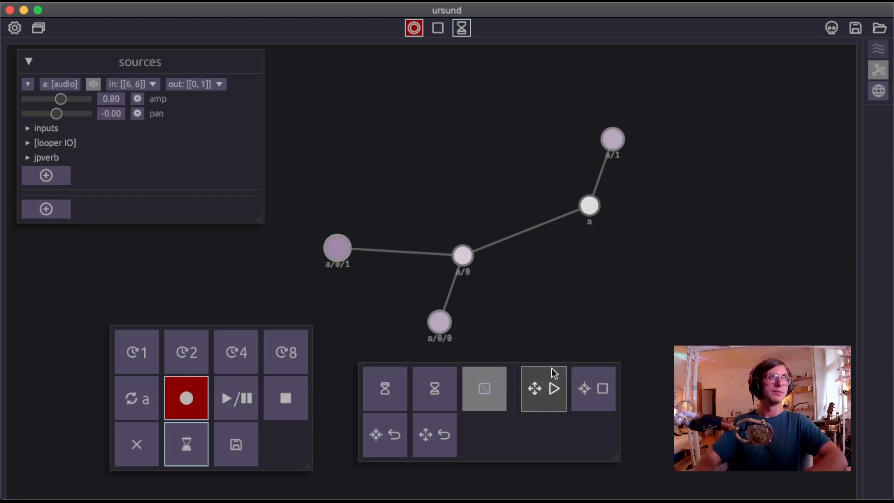
# Reposition the hourglass/dice panel slightly rightward and lower, beside the looping panel.
pyautogui.moveTo(563, 441); pyautogui.dragTo(640, 441)
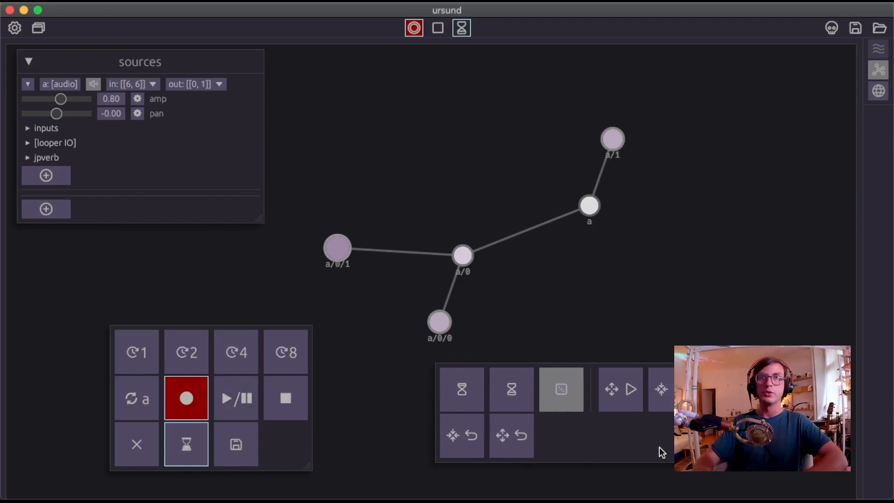
pyautogui.moveTo(659, 447); pyautogui.dragTo(584, 454)
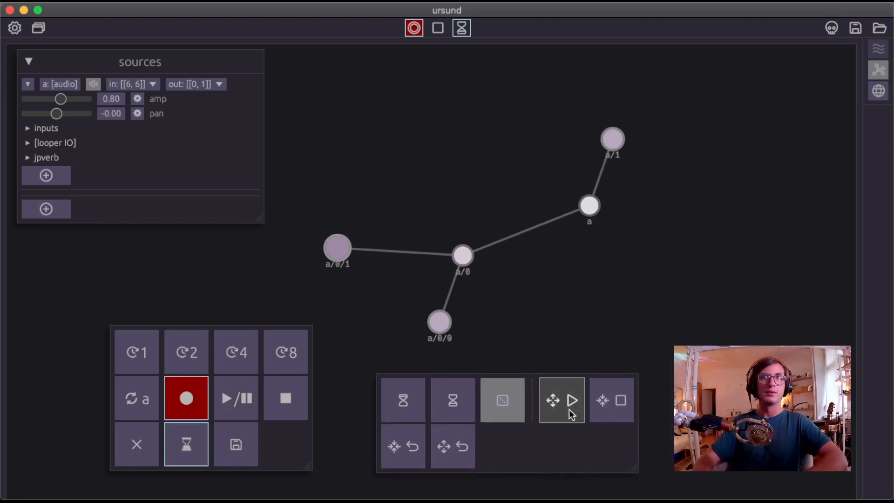